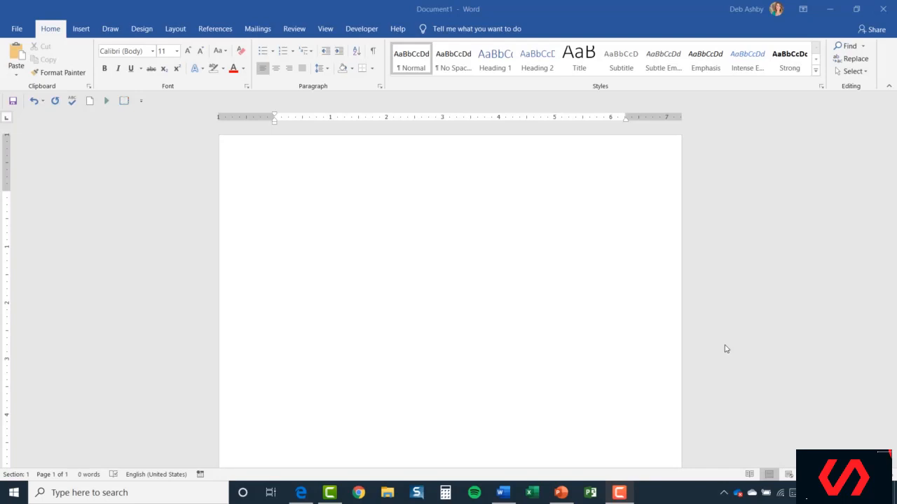
Step: Open the Envelopes and Labels dialog from the Mailings tab for the blank document
left_click(466, 326)
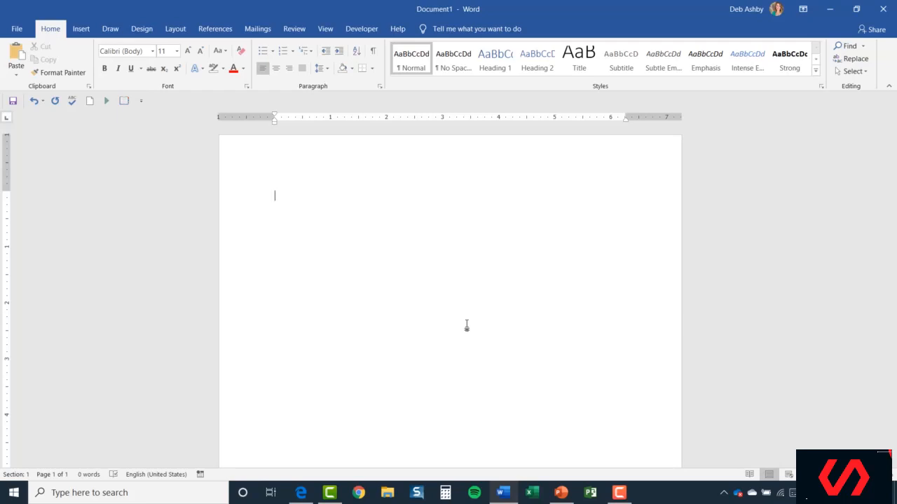
left_click(257, 29)
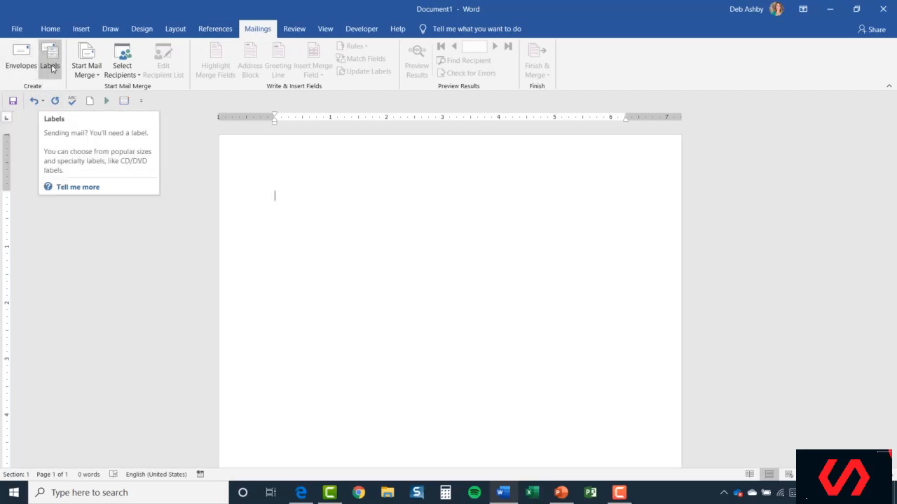
left_click(16, 65)
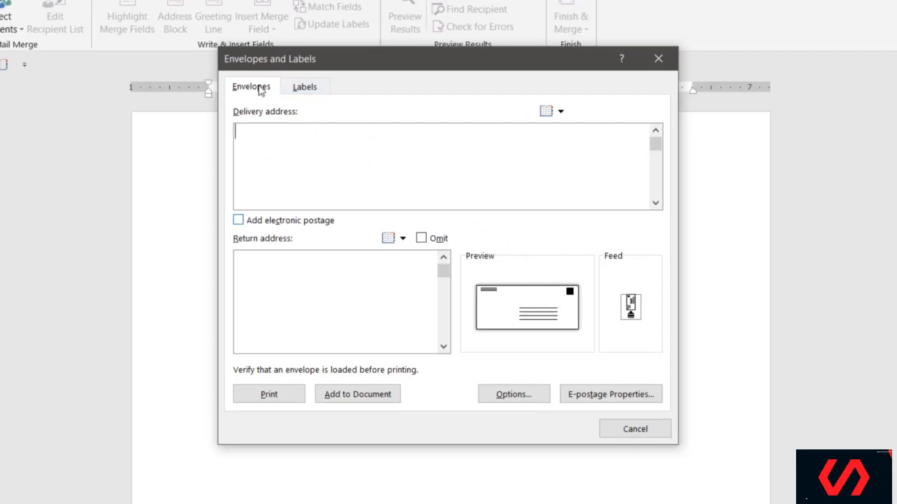
Step: Paste the recipient's three-line postal address into the envelope's Delivery address box
left_click(250, 90)
left_click(561, 112)
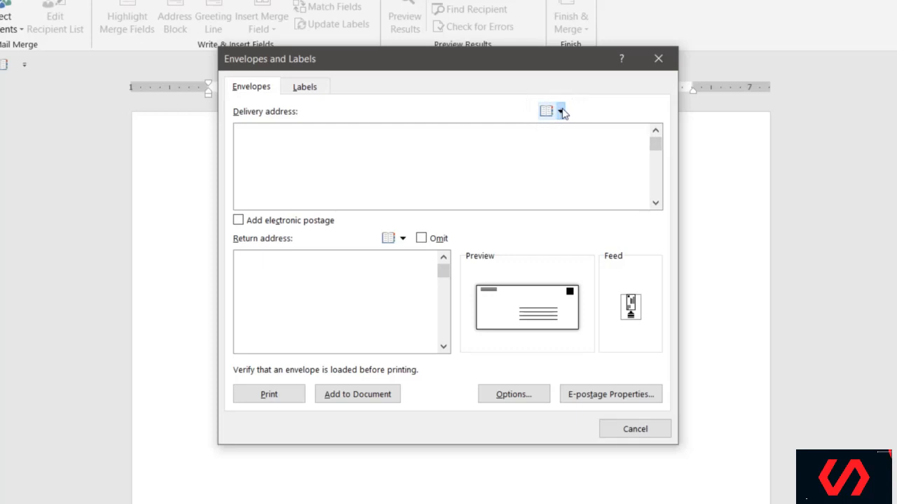
left_click(246, 138)
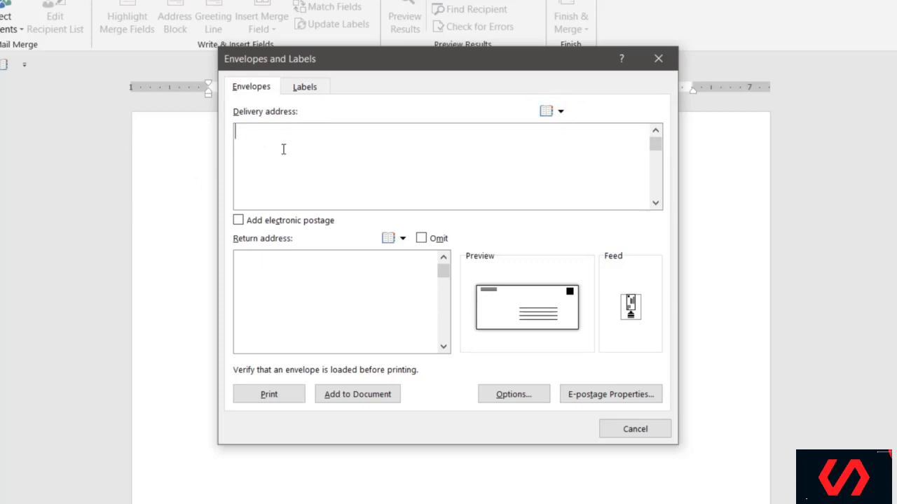
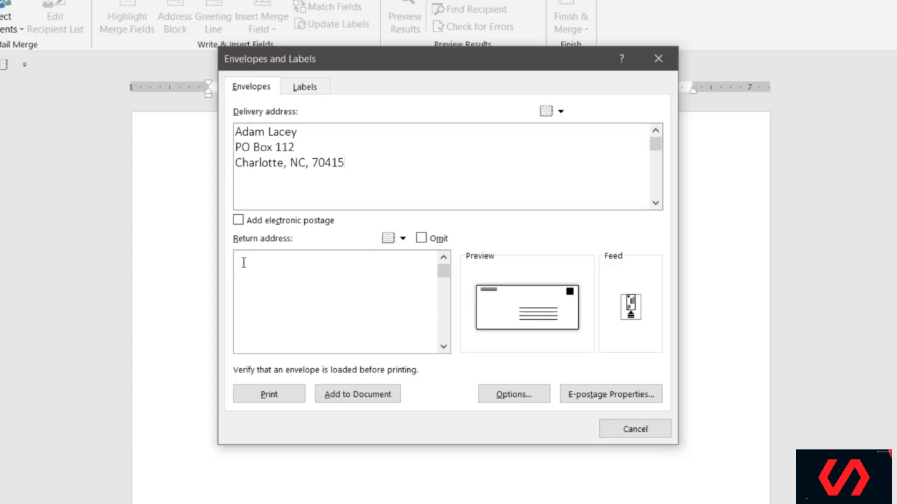
Step: Type the sender's name, street, city and state, and ZIP code as the return address
left_click(315, 264)
key("Return")
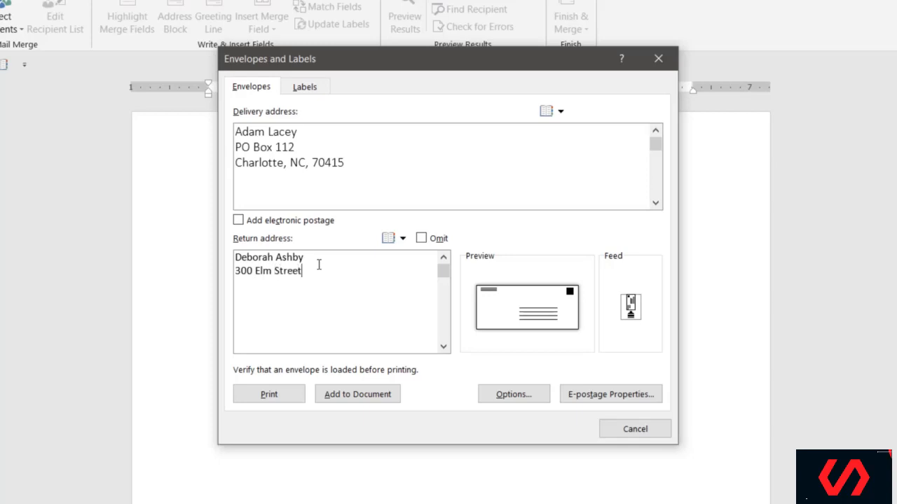
key("Return")
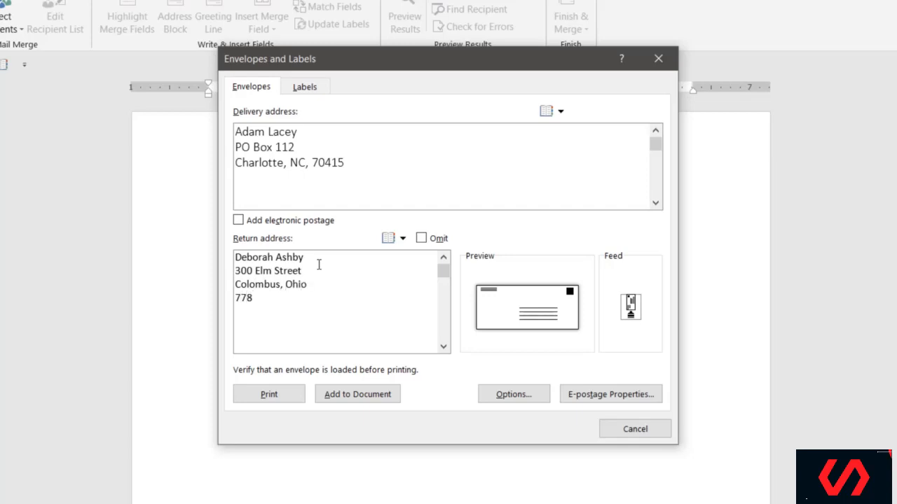
left_click_drag(421, 65, 404, 67)
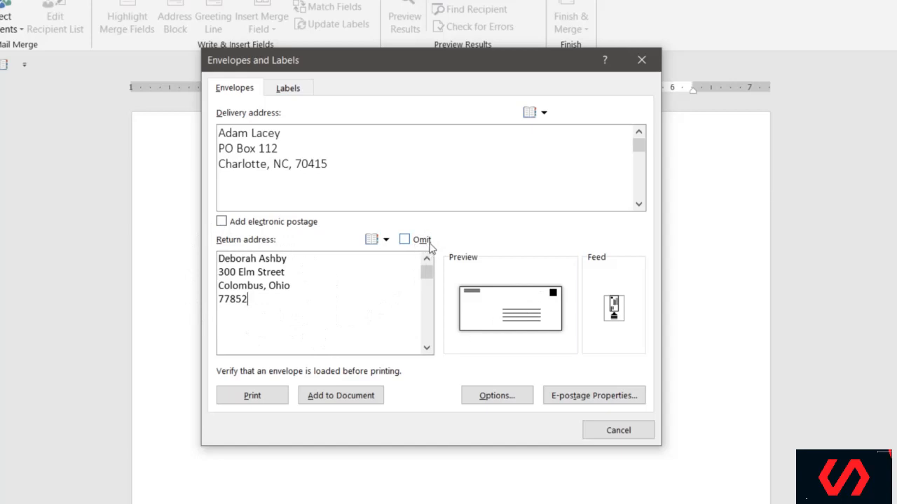
Step: Omit the return address and tick Add electronic postage, triggering the postage software warning
left_click(405, 241)
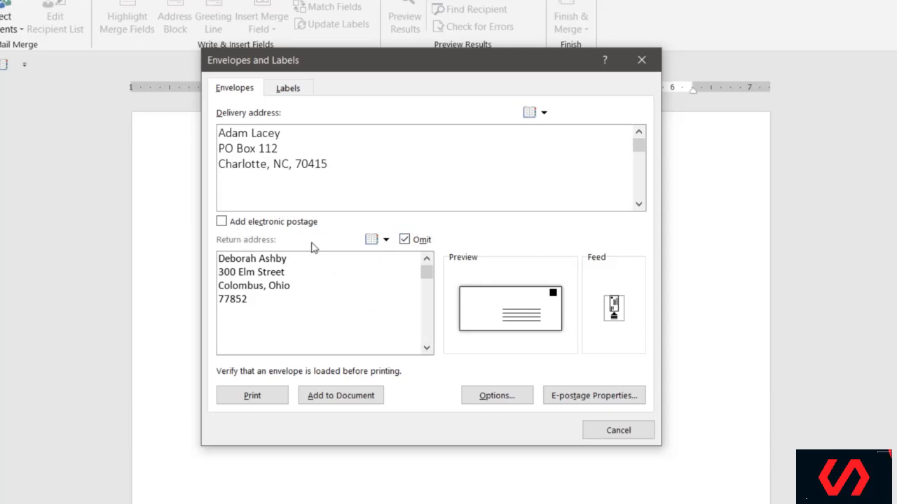
left_click(222, 223)
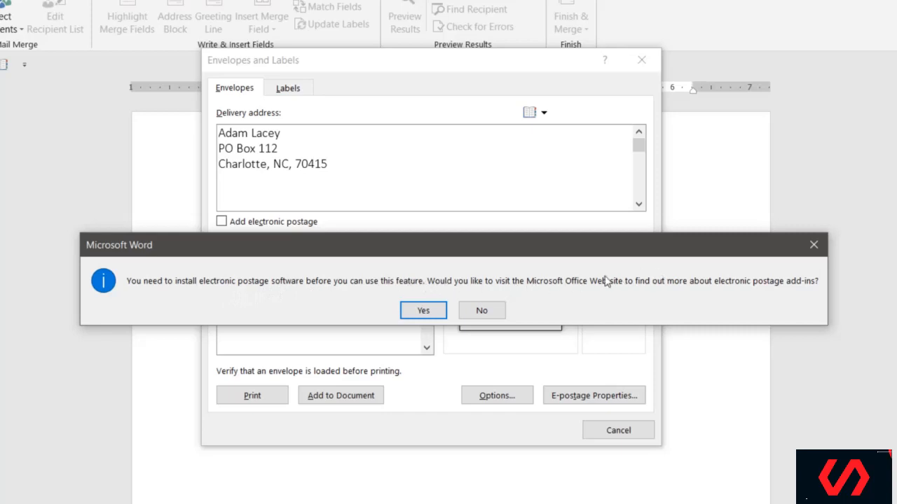
Step: Dismiss the postage warning and open Envelope Options showing the Size 10 envelope
left_click(814, 246)
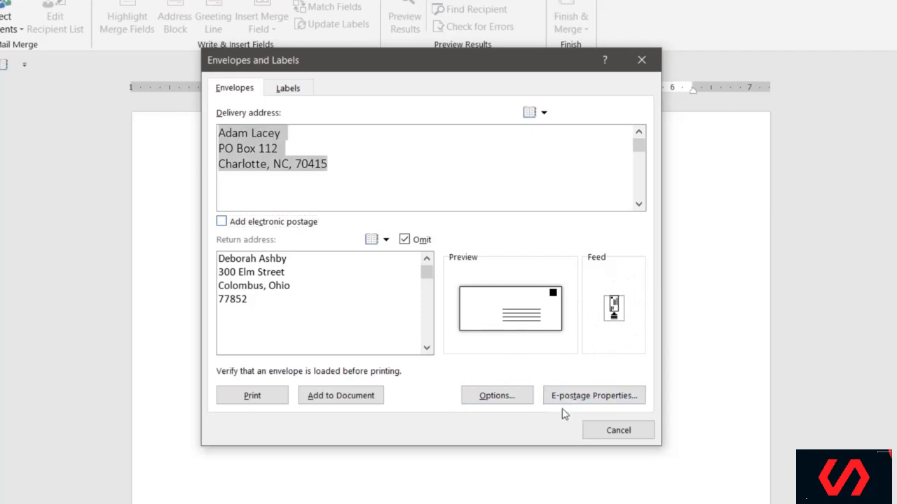
left_click(499, 401)
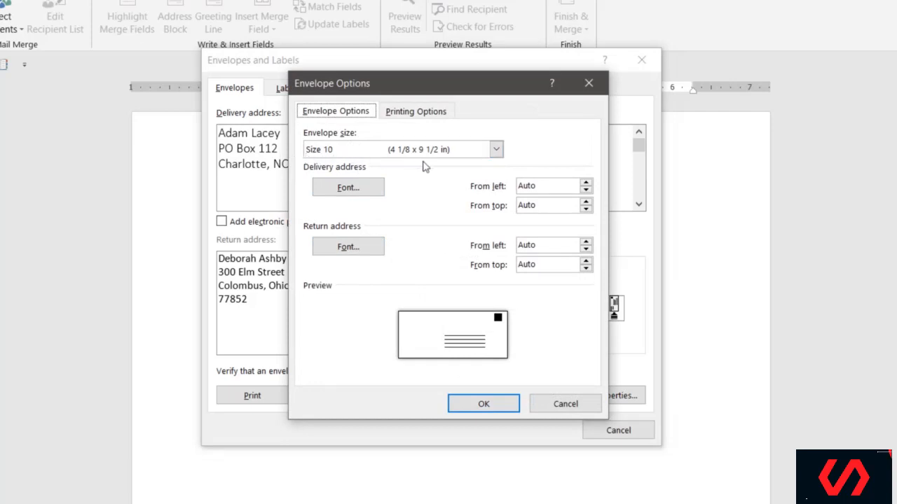
Step: Review envelope sizes and printer feed options, then cancel, keeping Size 10
left_click(496, 150)
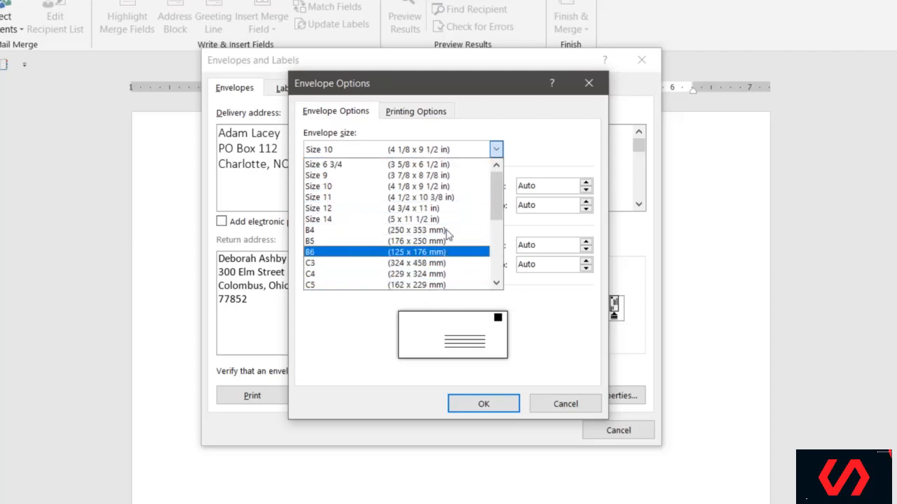
left_click(560, 148)
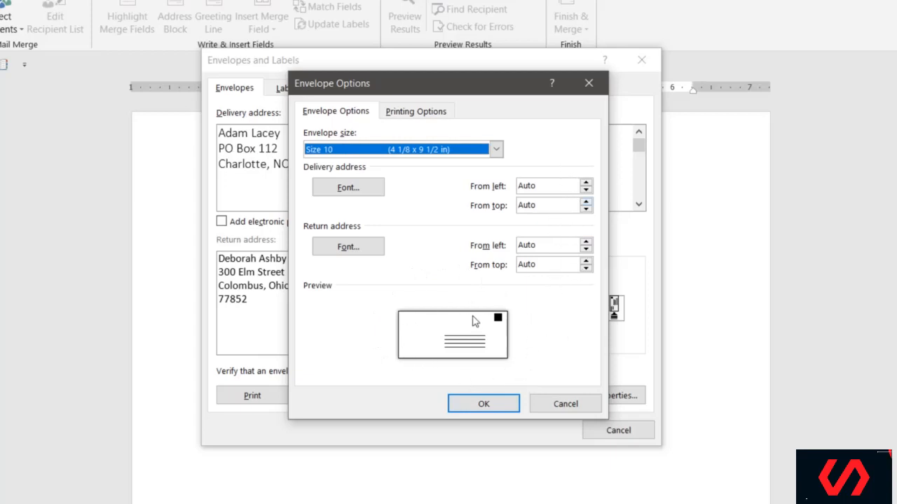
left_click(423, 112)
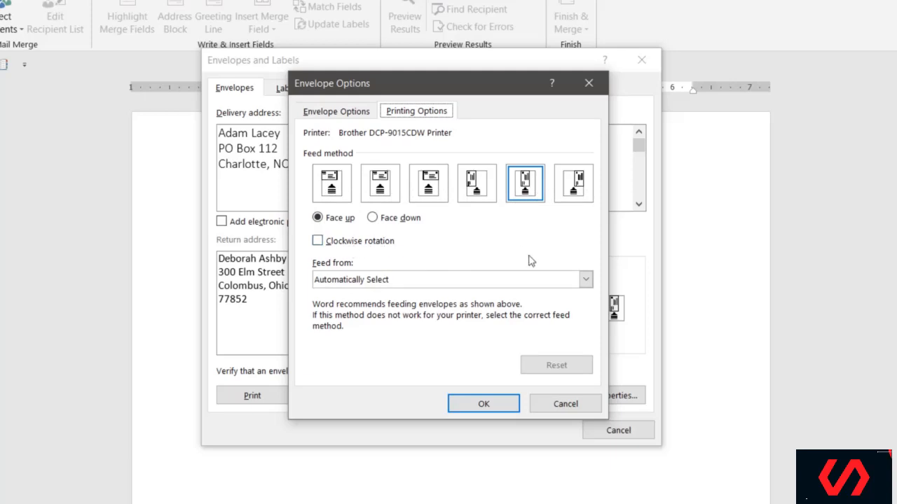
left_click(319, 114)
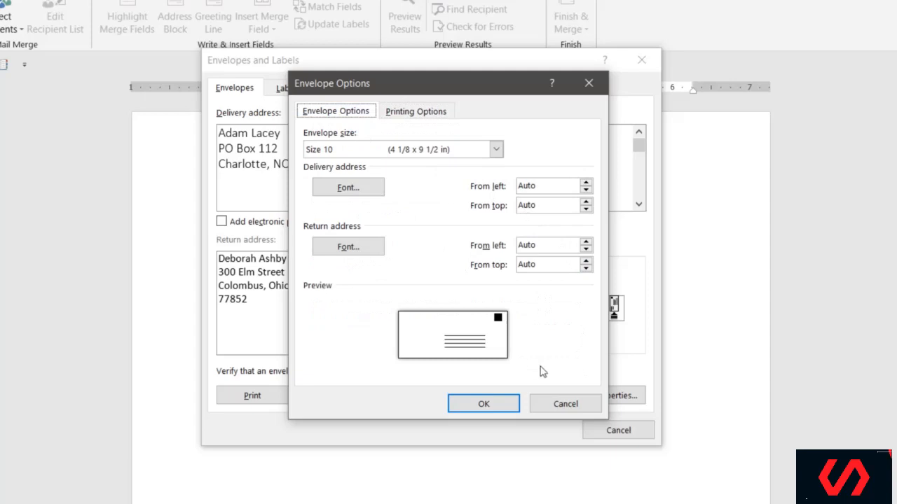
left_click(585, 406)
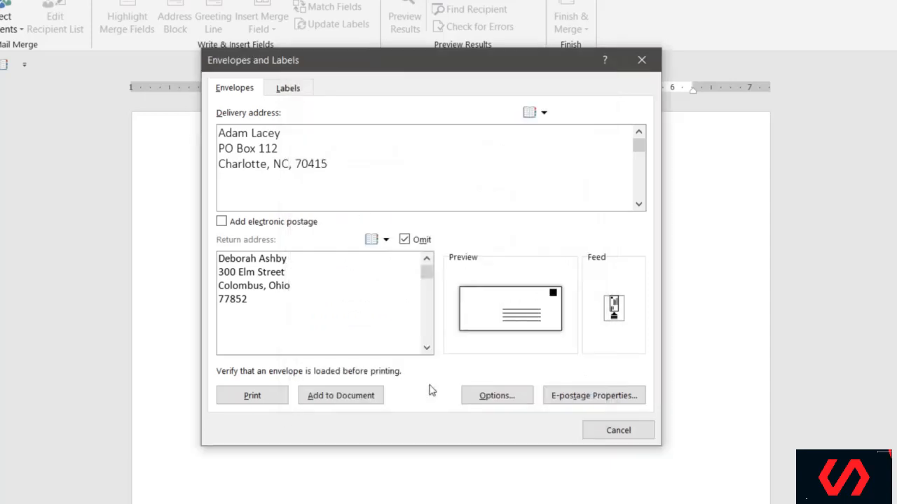
left_click(607, 402)
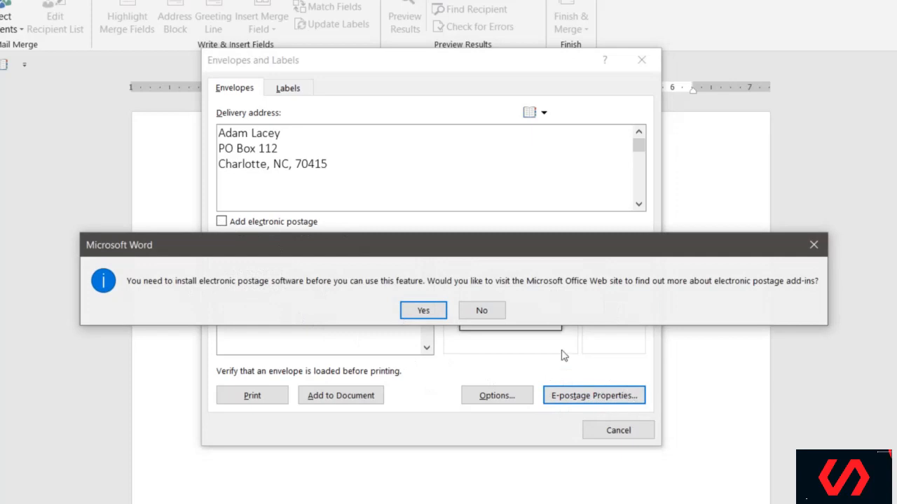
left_click(491, 312)
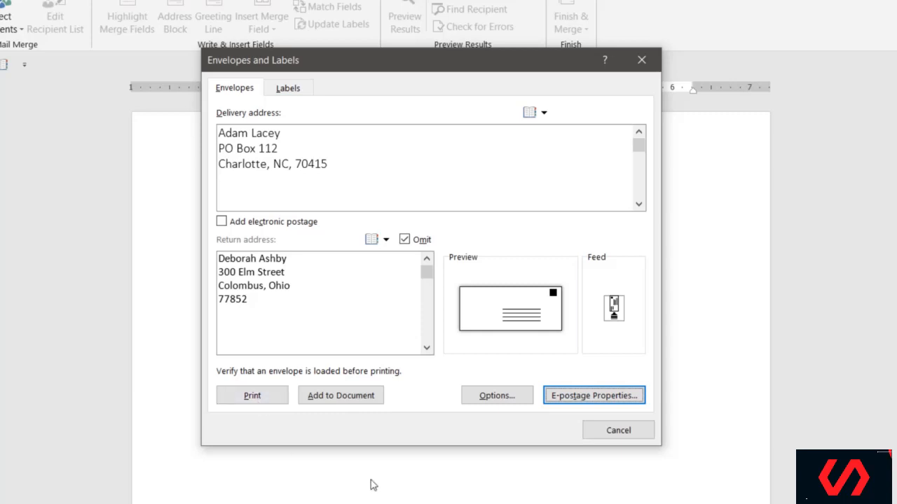
Step: Add the envelope to the document and drag its delivery address block higher
left_click(344, 396)
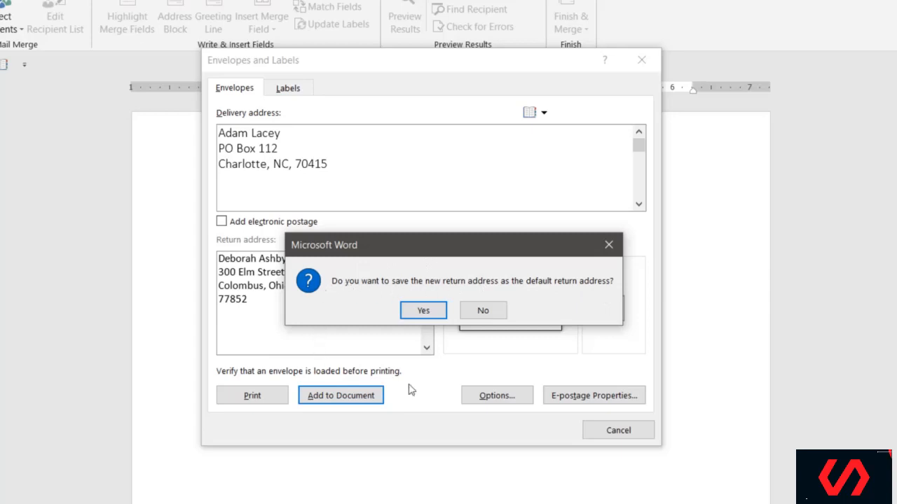
left_click(424, 310)
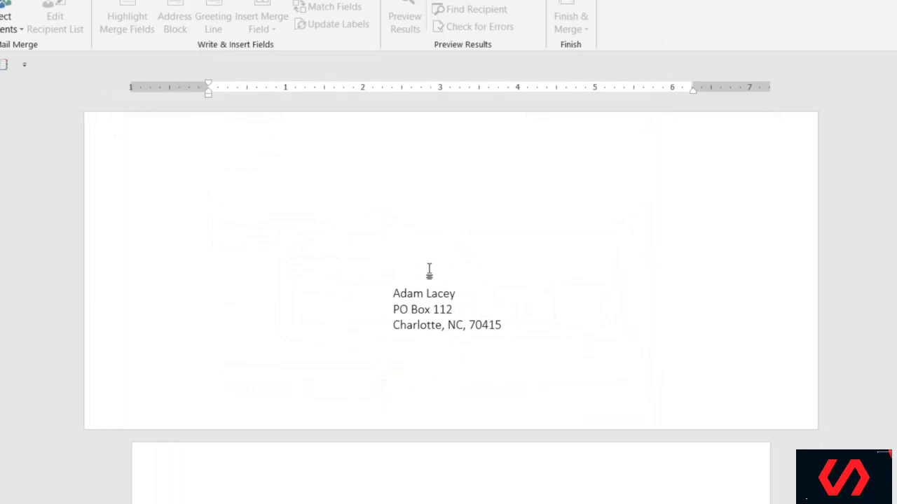
left_click(471, 299)
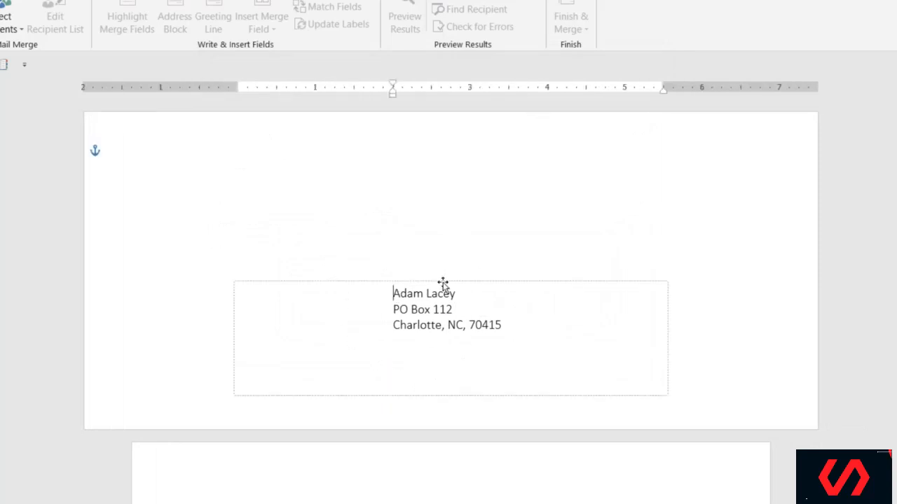
left_click_drag(444, 282, 444, 234)
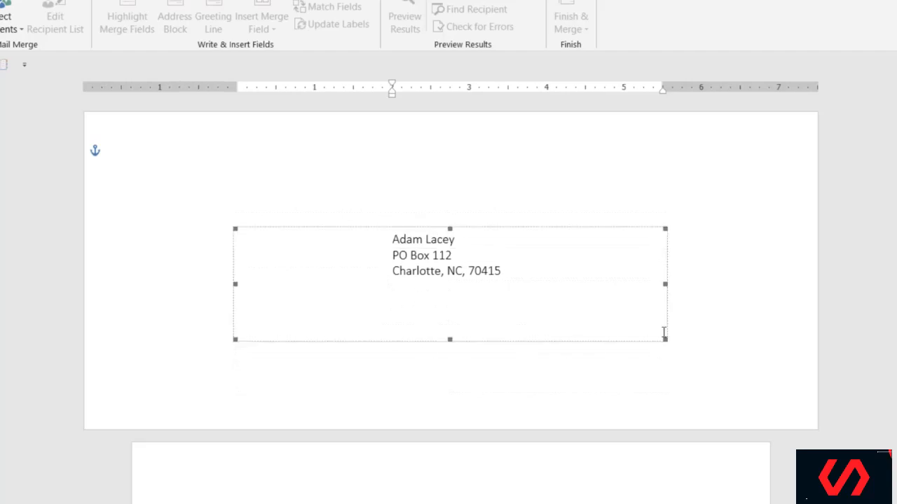
left_click(685, 301)
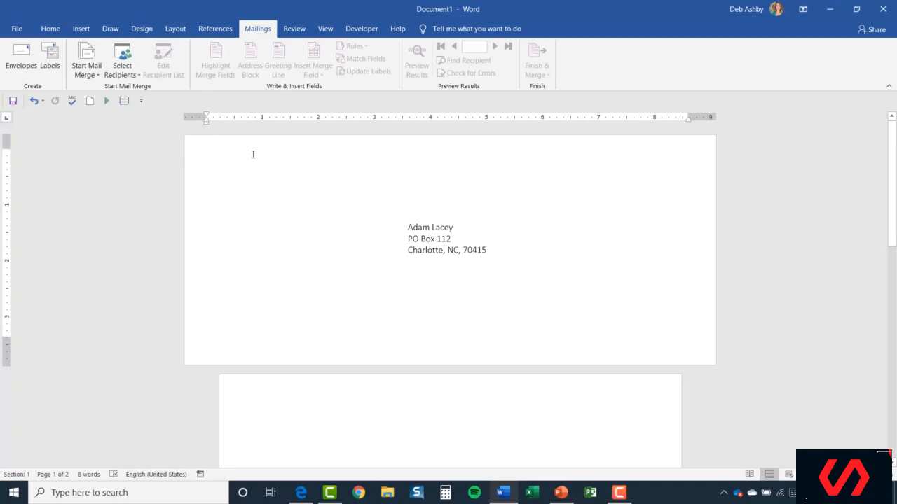
Step: Reopen Envelopes, clear Omit to include the return address, and apply it to the document
left_click(23, 65)
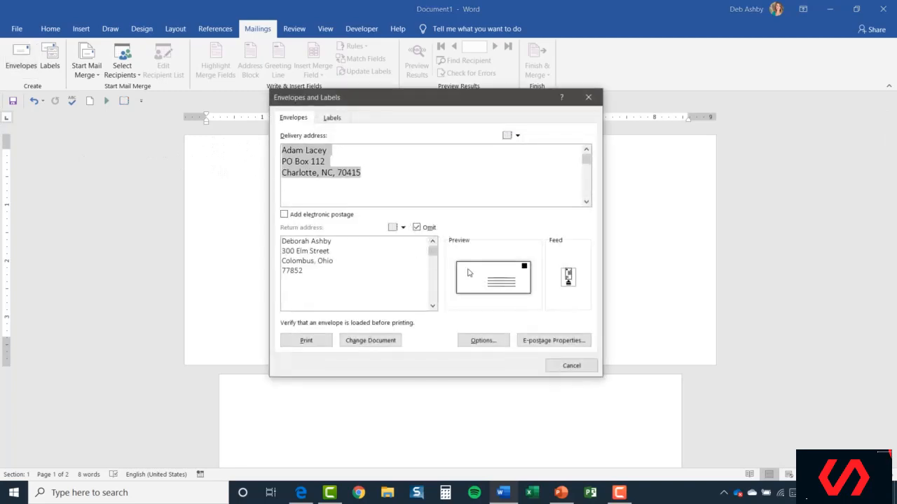
left_click(418, 227)
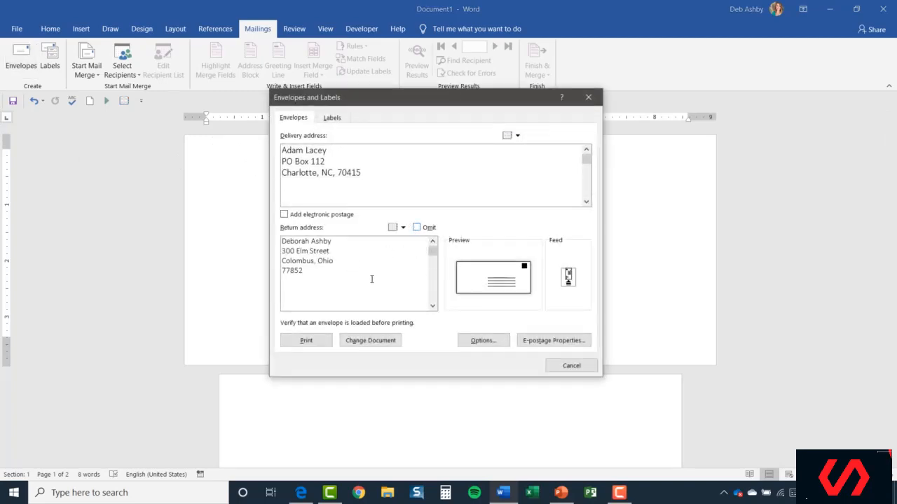
left_click(377, 341)
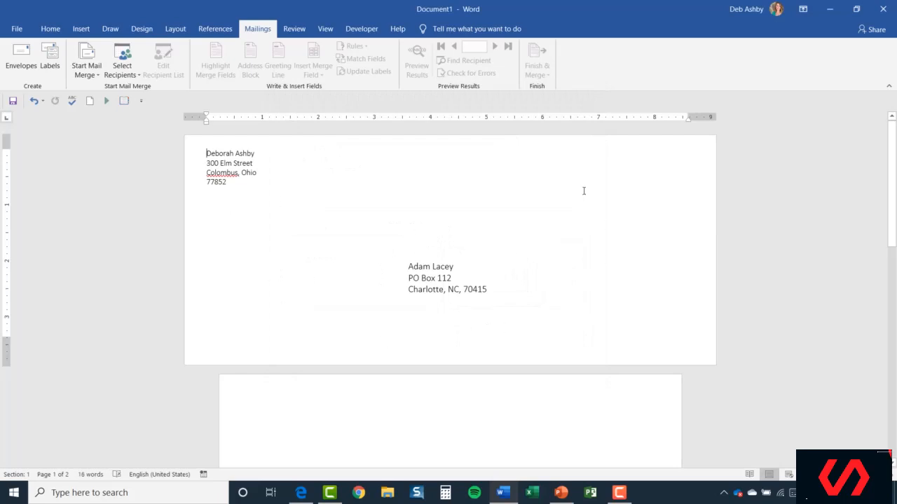
scroll(533, 260, "down", 3)
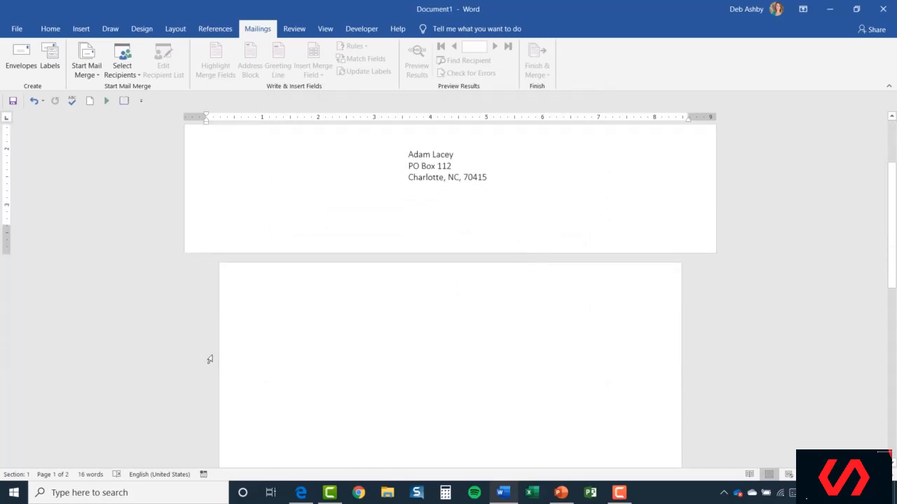
scroll(553, 320, "down", 3)
scroll(553, 320, "up", 6)
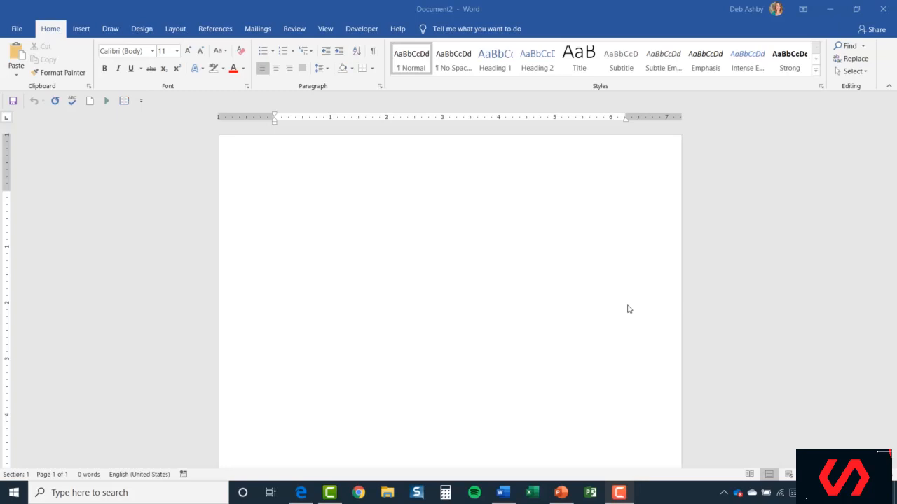
Step: In Labels, enter the recipient's name, PO box, city and state, and ZIP code
left_click(258, 30)
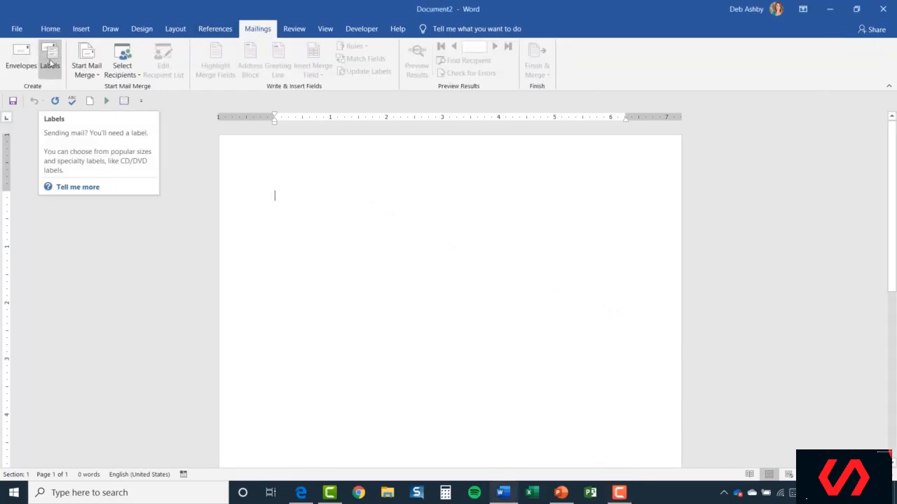
left_click(49, 62)
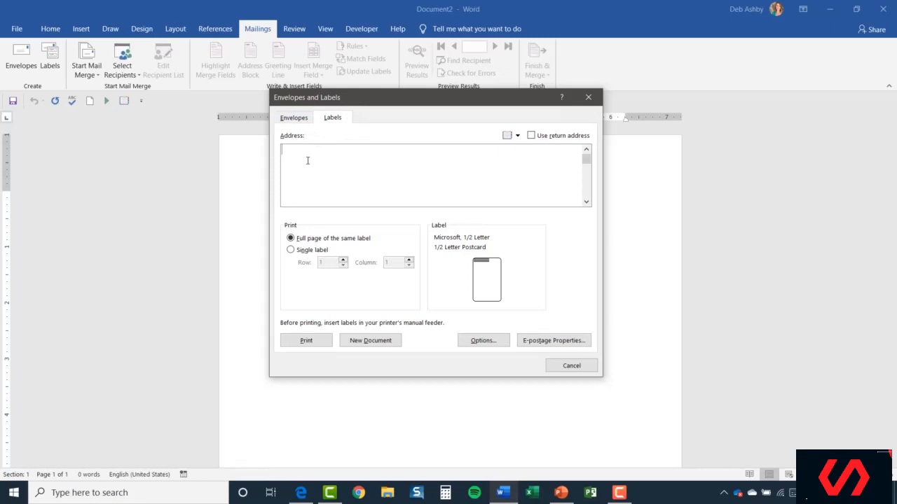
type("PB")
key("BackSpace")
key("BackSpace")
key("Return")
key("Return")
Step: Switch to Single label and back to Full page of the same label, then open Label Options
left_click(291, 250)
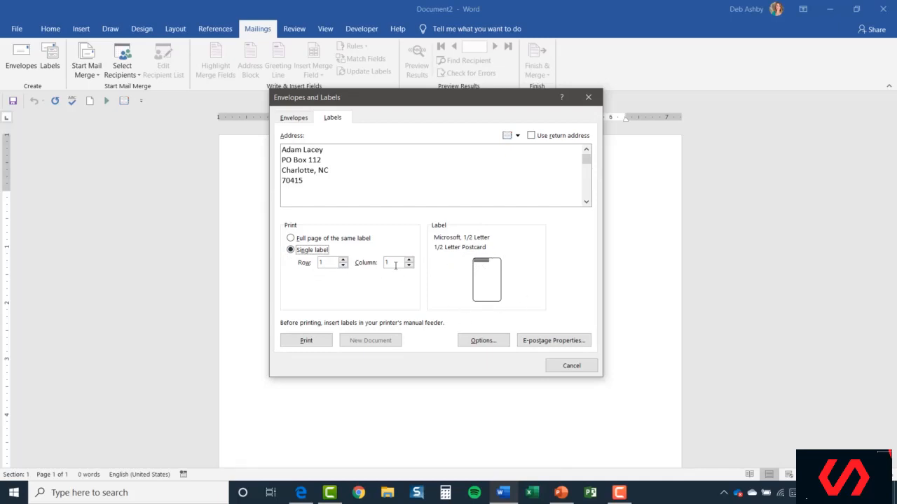
left_click(291, 239)
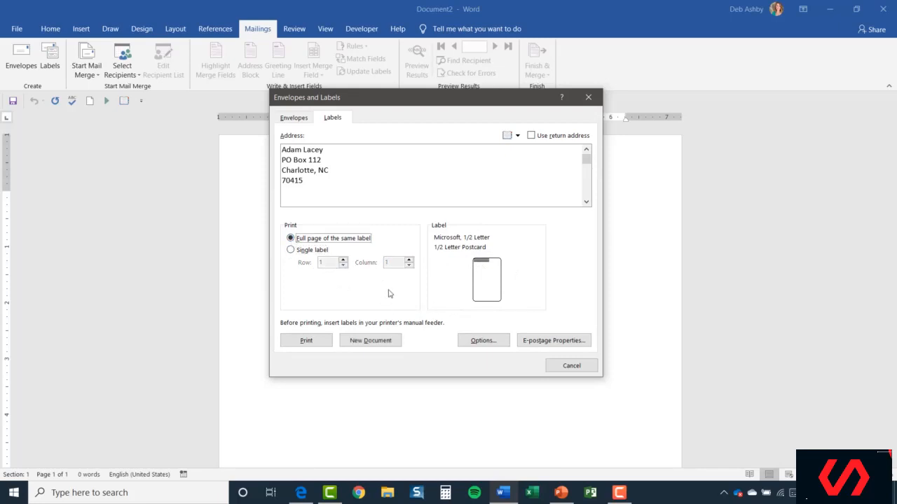
left_click(484, 340)
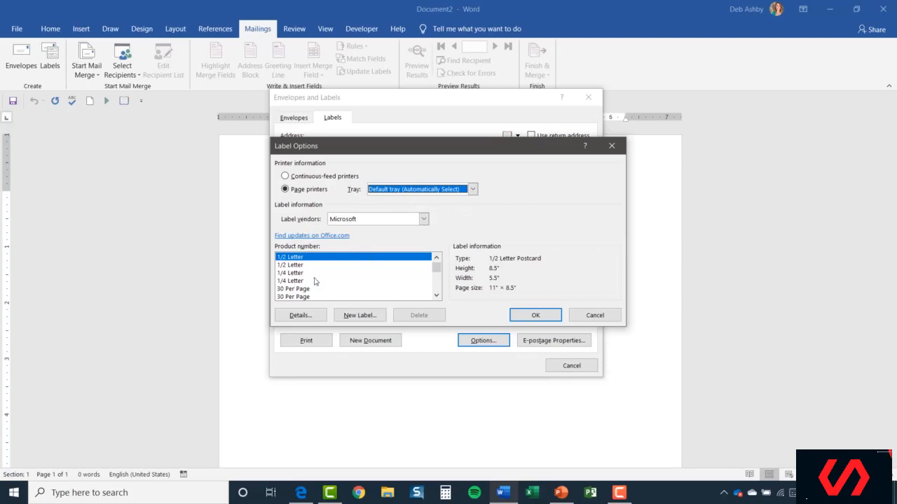
Step: Choose Avery US Letter as the label vendor in Label Options
left_click(437, 295)
left_click(436, 295)
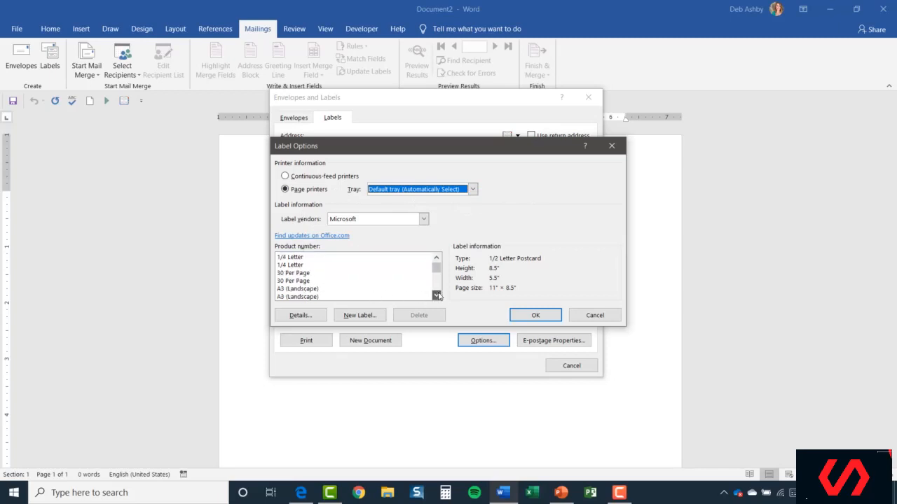
left_click(436, 295)
left_click(436, 295)
left_click_drag(437, 274, 436, 267)
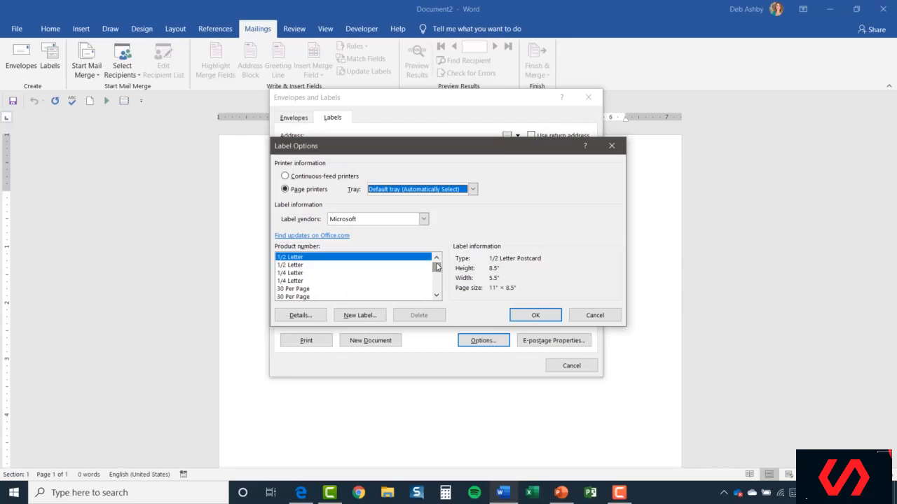
key("Tab")
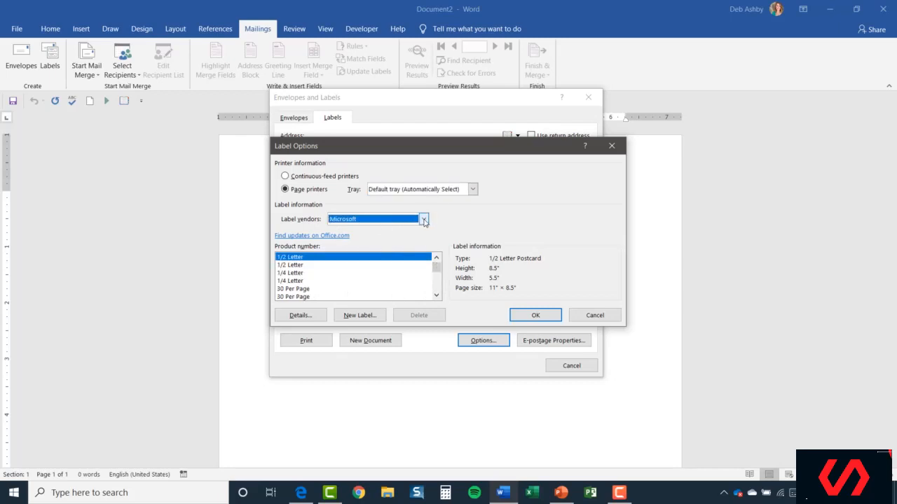
left_click(424, 220)
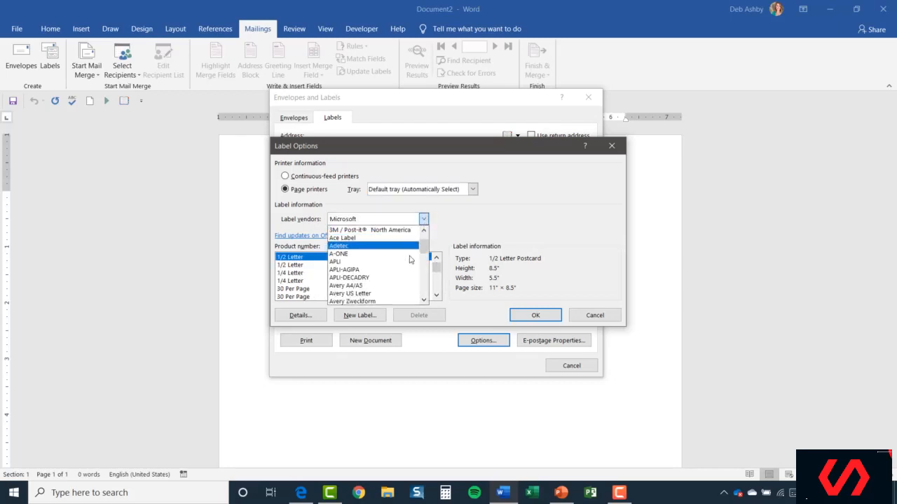
left_click(346, 294)
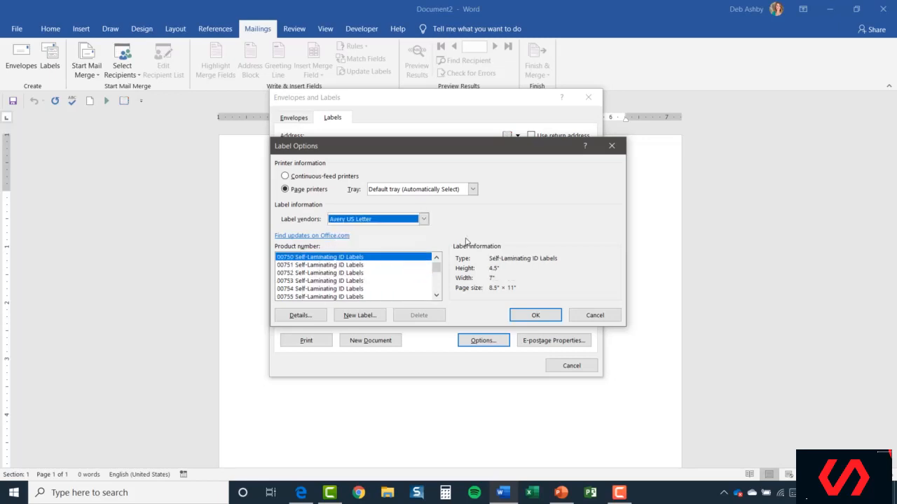
Step: Select the 8160 Address Labels product number and confirm with OK
left_click_drag(436, 266, 440, 279)
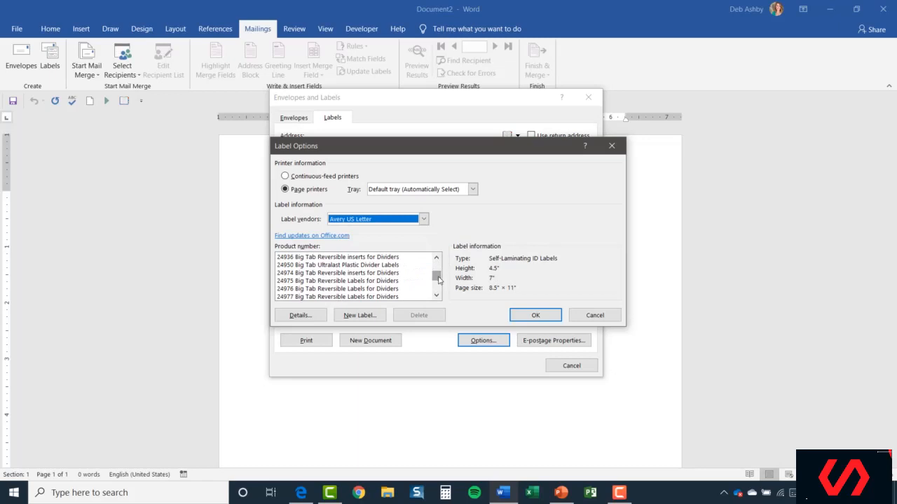
left_click(284, 257)
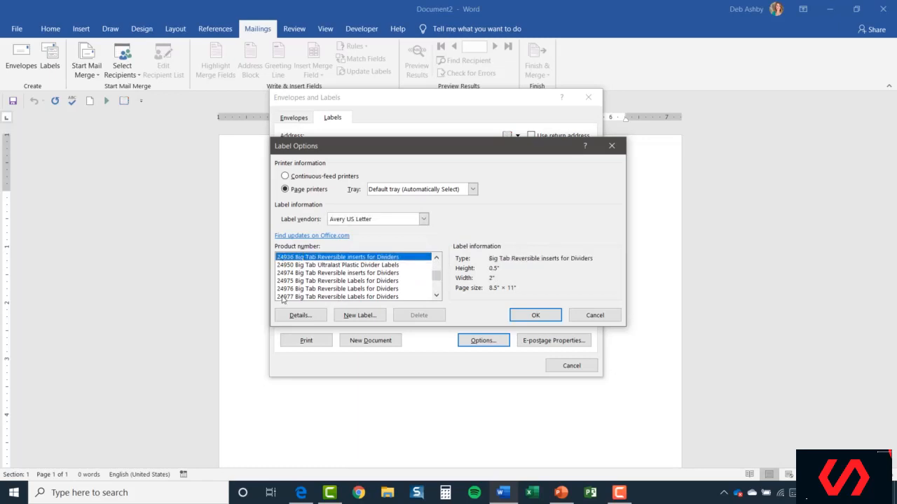
left_click(331, 266)
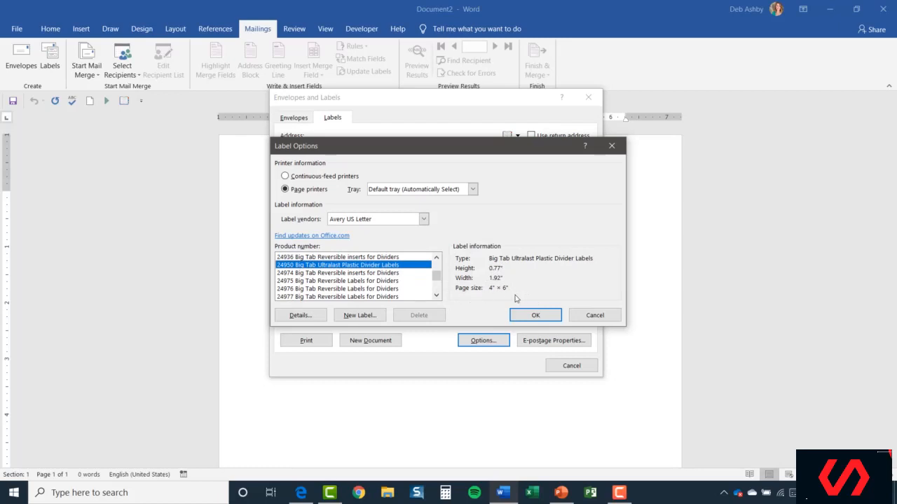
left_click_drag(440, 281, 441, 286)
left_click(436, 296)
left_click(437, 295)
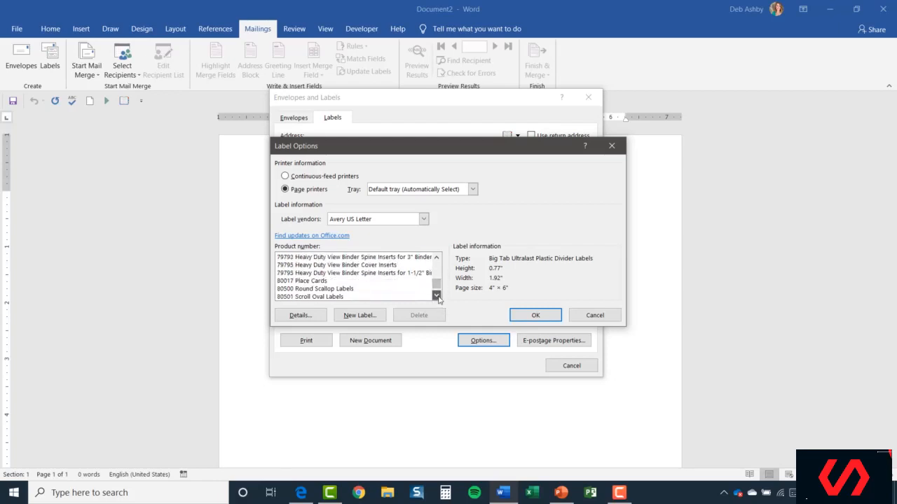
left_click(436, 296)
left_click(437, 295)
scroll(350, 280, "down", 3)
left_click(311, 273)
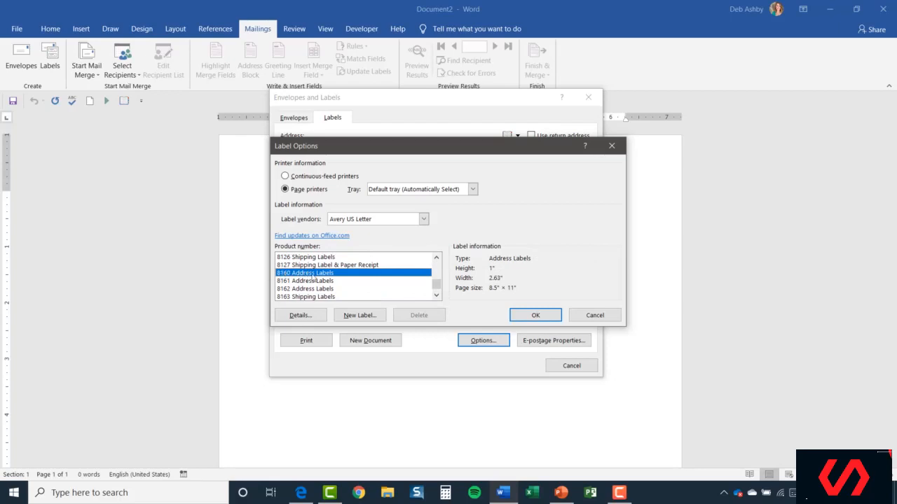
left_click(538, 317)
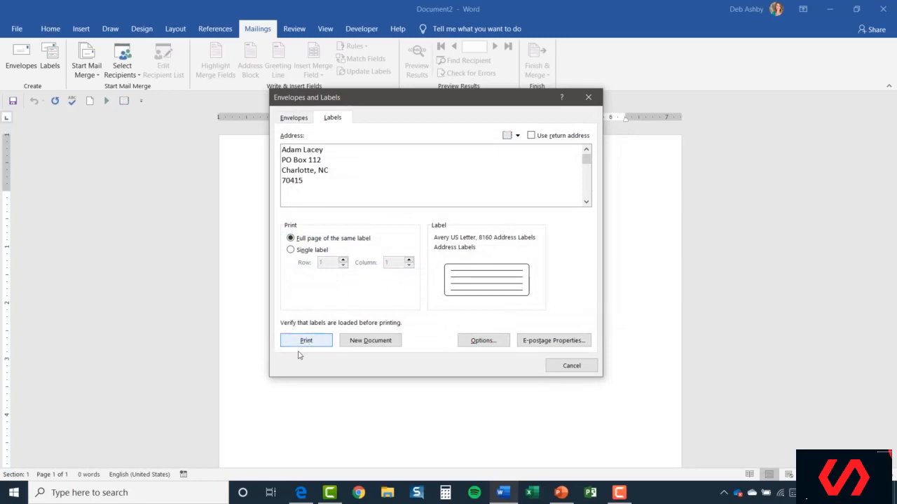
Step: Generate a new document holding a full page of the recipient's address labels in three columns
left_click(370, 341)
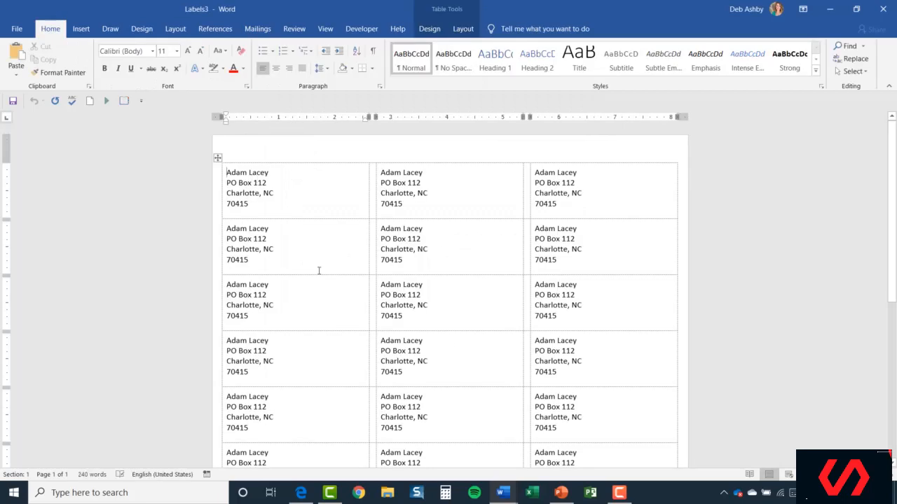
scroll(424, 292, "down", 2)
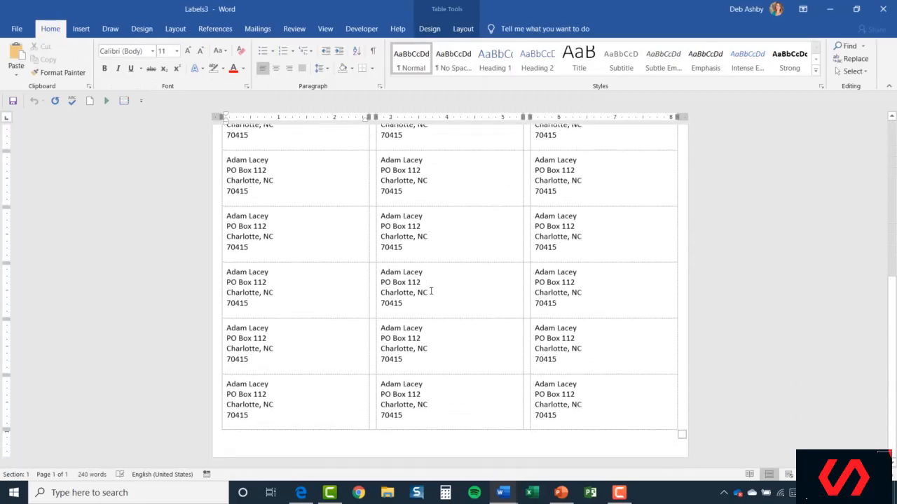
scroll(432, 290, "up", 4)
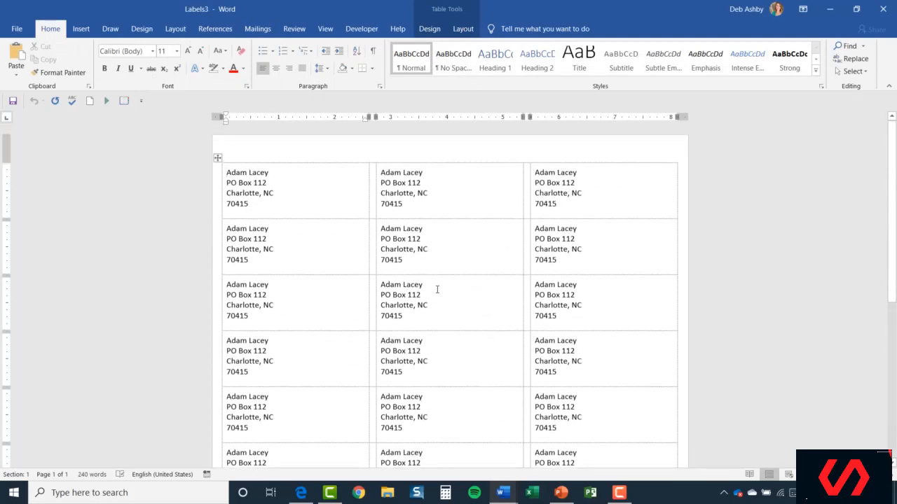